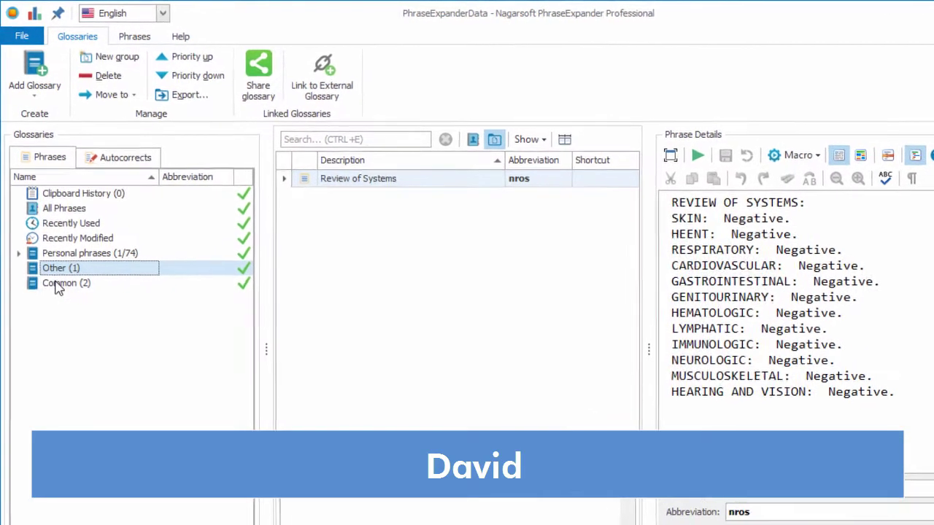
- Share the Common glossary as a linked file named Common in D:\phrase-share
{"action": "left_click", "coordinate": [59, 286]}
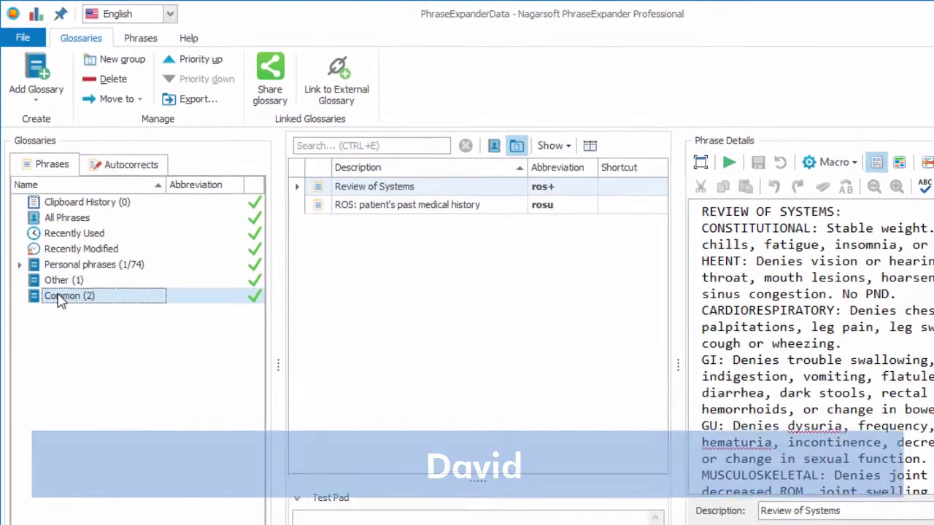
{"action": "left_click", "coordinate": [276, 94]}
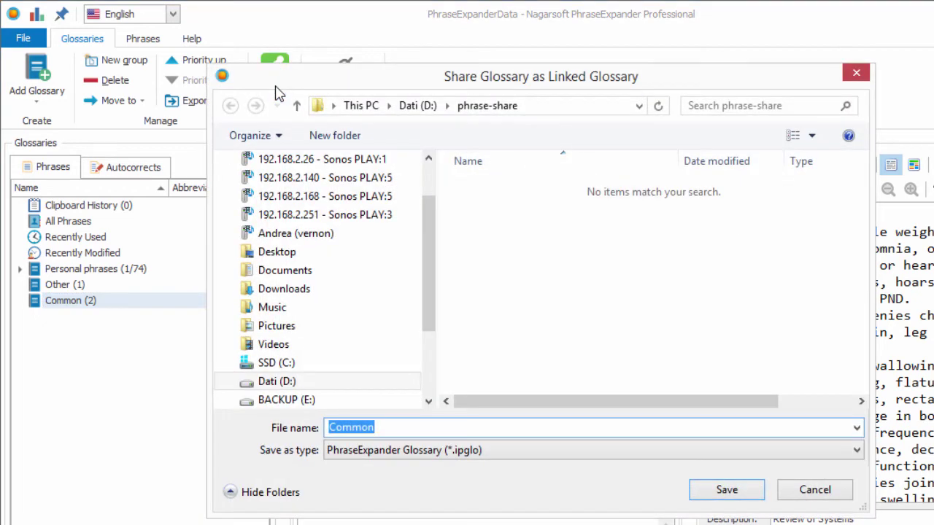
{"action": "left_click", "coordinate": [716, 495]}
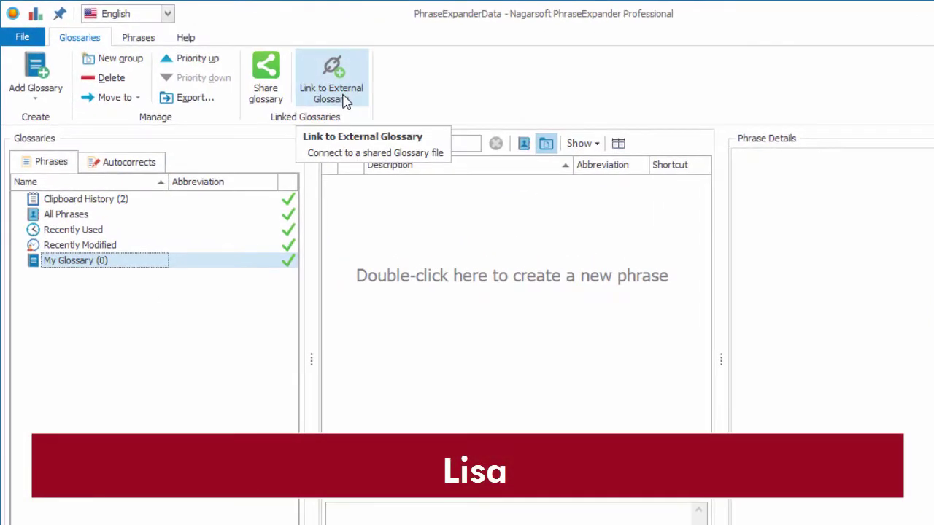
- Link this copy to the shared Common glossary file in D:\phrase-share, showing its two phrases
{"action": "left_click", "coordinate": [344, 101]}
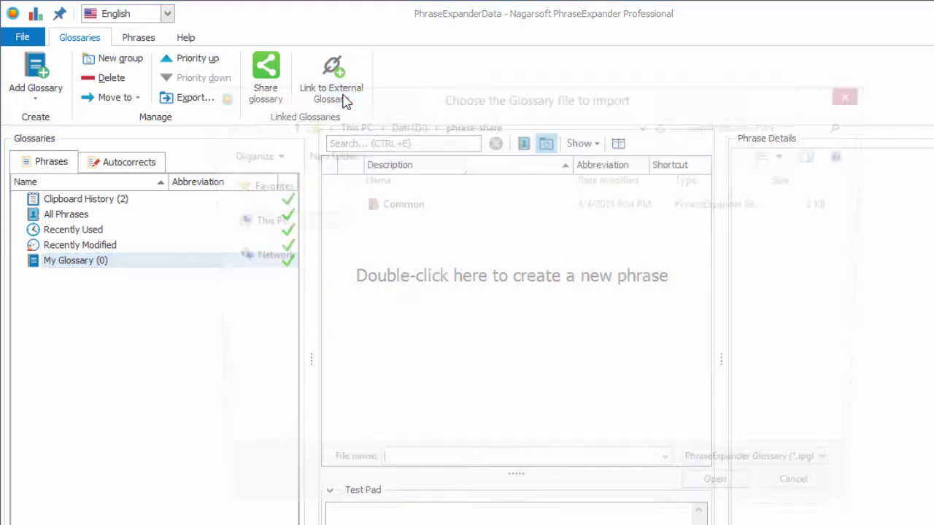
{"action": "left_click", "coordinate": [392, 208]}
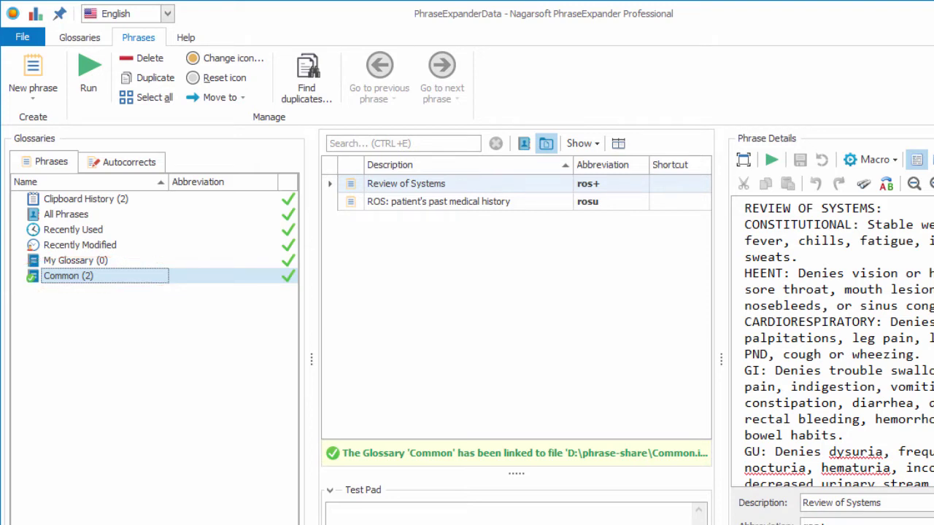
{"action": "key", "text": "alt+g"}
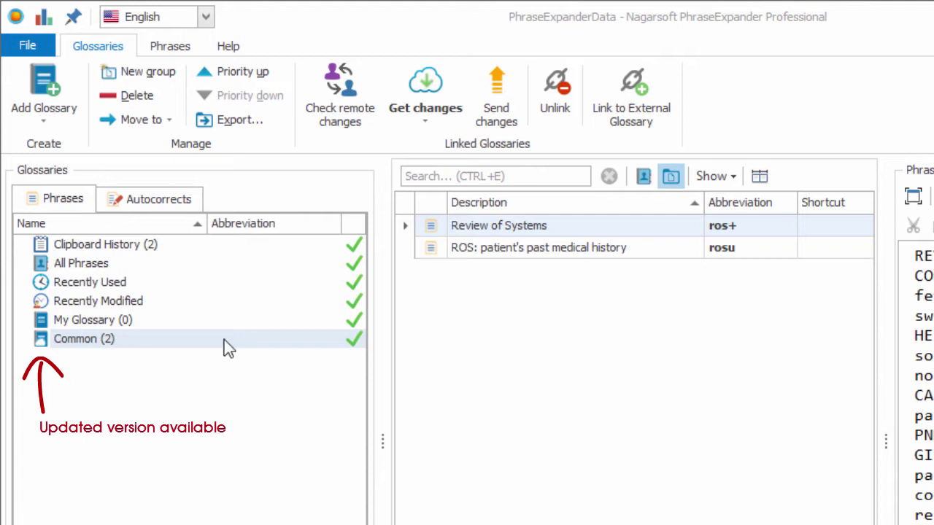
- Get changes for the linked Common glossary, bringing in the second Review of Systems phrase (nros)
{"action": "left_click", "coordinate": [424, 82]}
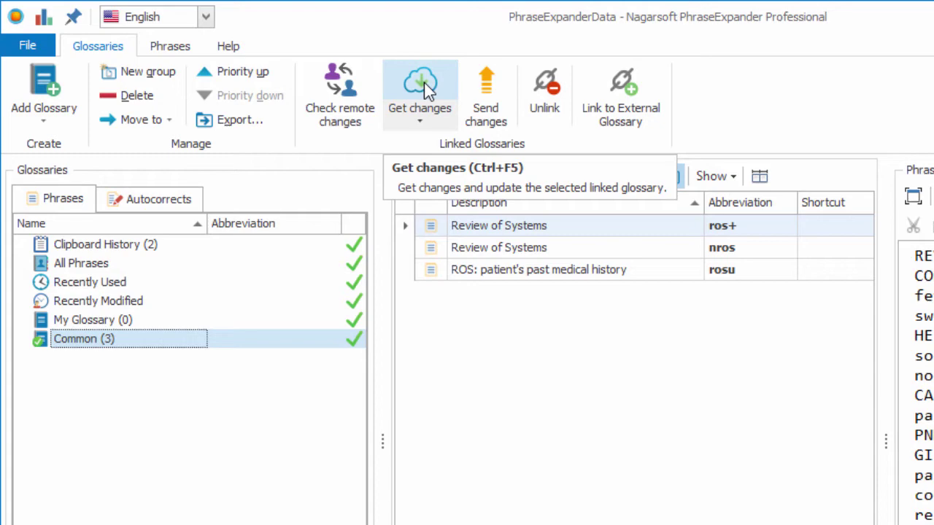
{"action": "left_click", "coordinate": [170, 46]}
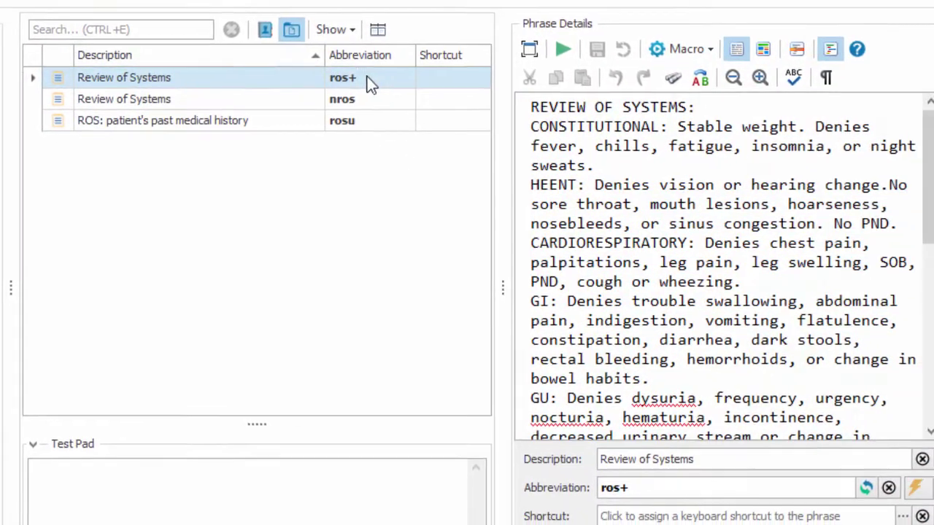
- Change the ros+ abbreviation to ros++ and save a new phrase reading 'Sample phrase' in Common
{"action": "left_click", "coordinate": [595, 164]}
{"action": "mouse_move", "coordinate": [443, 139]}
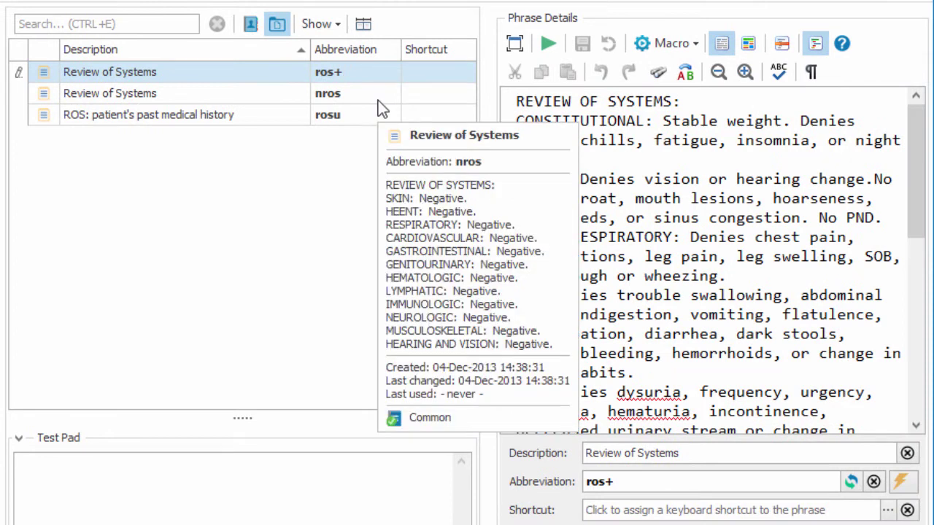
{"action": "type", "text": "+"}
{"action": "key", "text": "ctrl+n"}
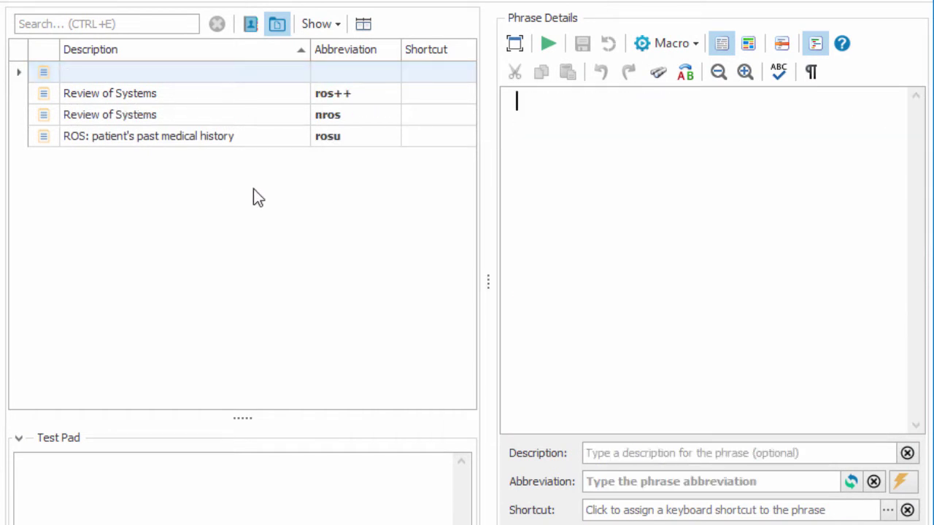
{"action": "type", "text": "Sampl"}
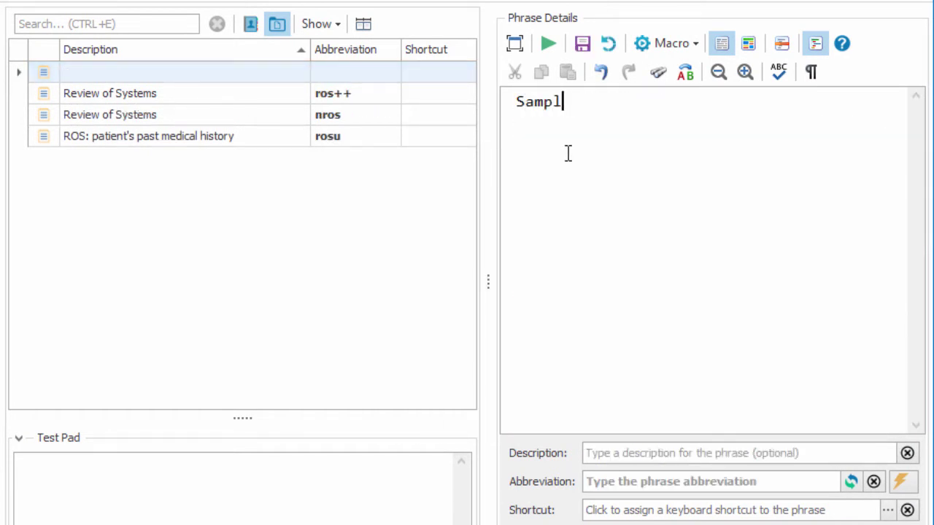
{"action": "type", "text": "e phrase"}
{"action": "key", "text": "ctrl+s"}
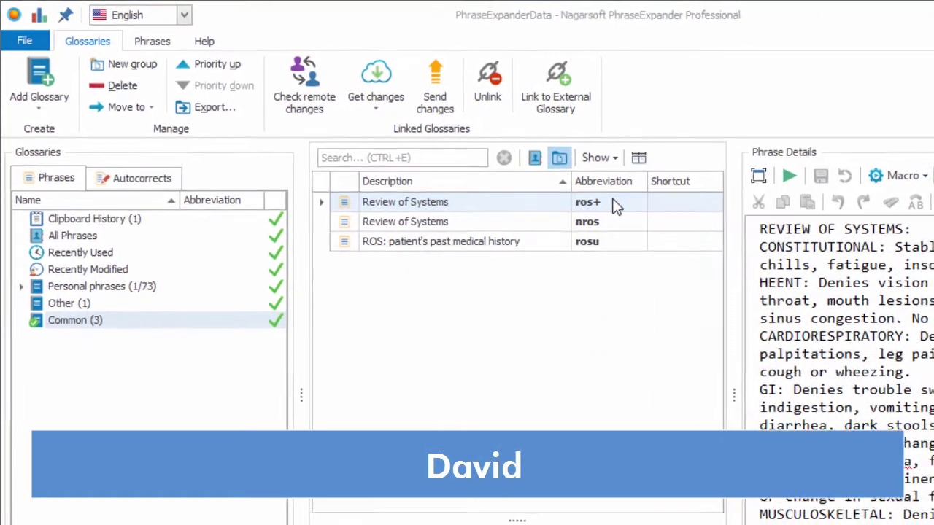
- Change the ros+ abbreviation to ros and delete the duplicate nros Review of Systems phrase
{"action": "left_click", "coordinate": [615, 206]}
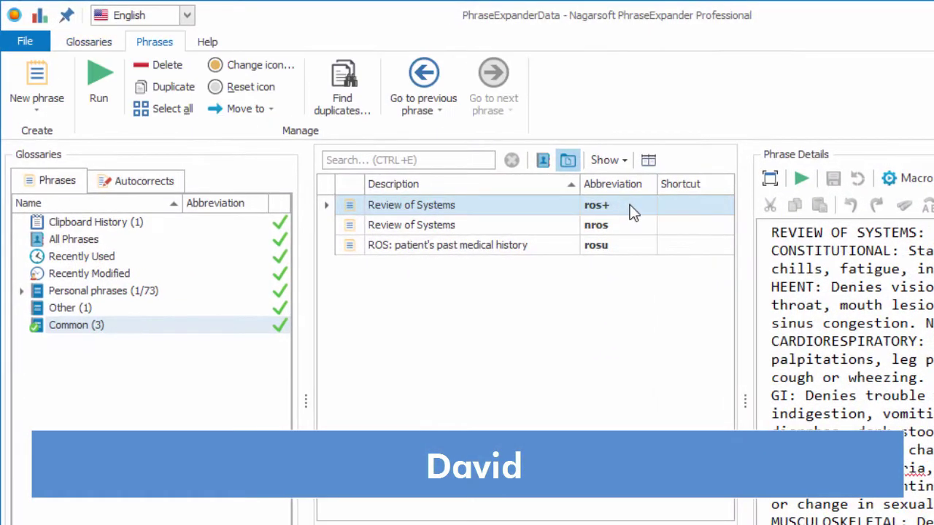
{"action": "key", "text": "BackSpace"}
{"action": "key", "text": "Return"}
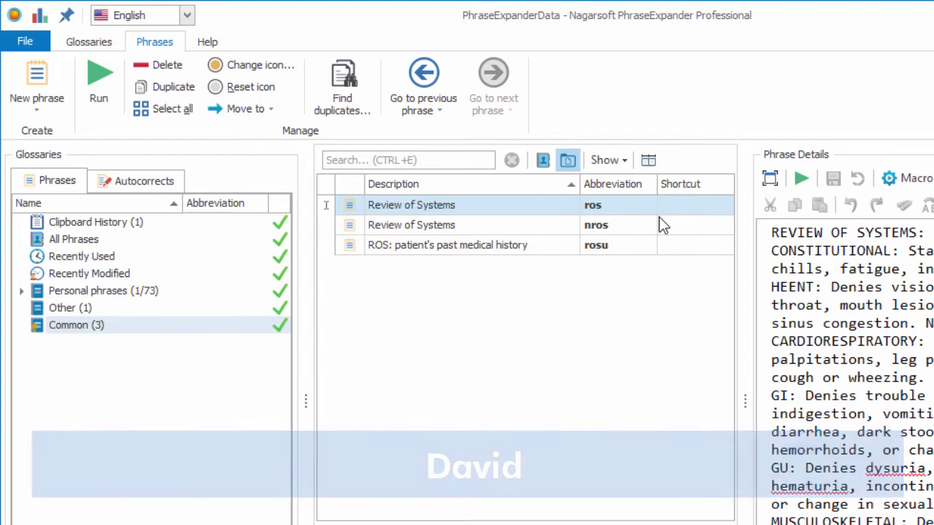
{"action": "left_click", "coordinate": [385, 232]}
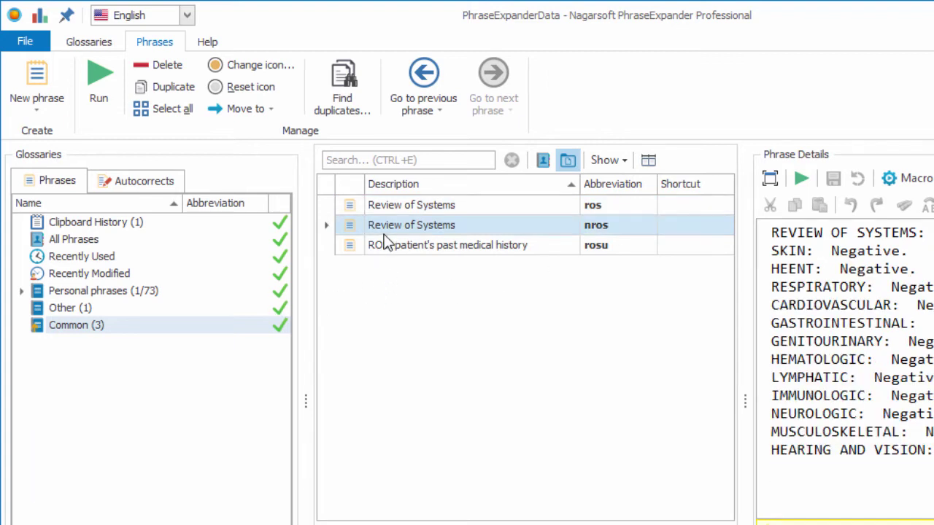
{"action": "right_click", "coordinate": [384, 229]}
{"action": "left_click", "coordinate": [431, 292]}
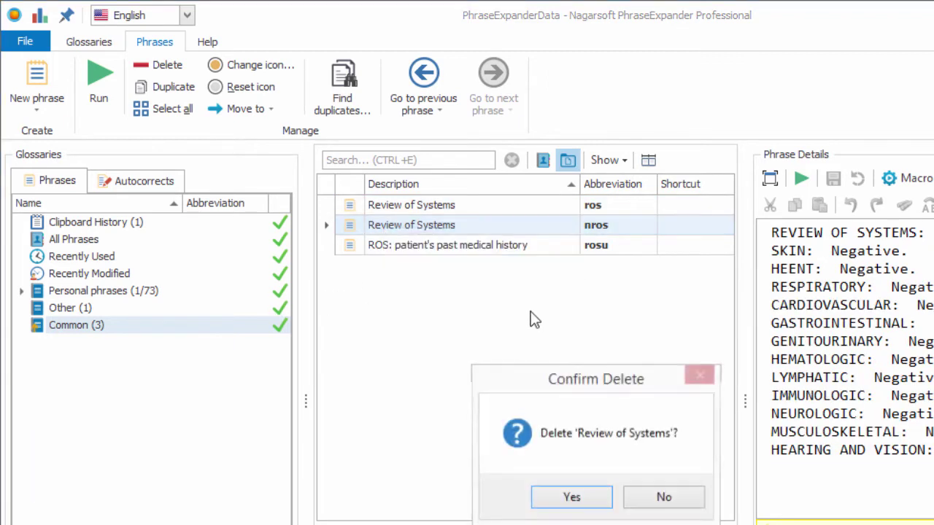
{"action": "left_click", "coordinate": [582, 497]}
- Move Adrenal Fatigue from Personal phrases into Common and send the changes to the shared file
{"action": "left_click", "coordinate": [146, 290]}
{"action": "mouse_move", "coordinate": [387, 213]}
{"action": "left_mouse_down"}
{"action": "mouse_move", "coordinate": [332, 209]}
{"action": "mouse_move", "coordinate": [77, 329]}
{"action": "left_mouse_up"}
{"action": "left_click", "coordinate": [77, 328]}
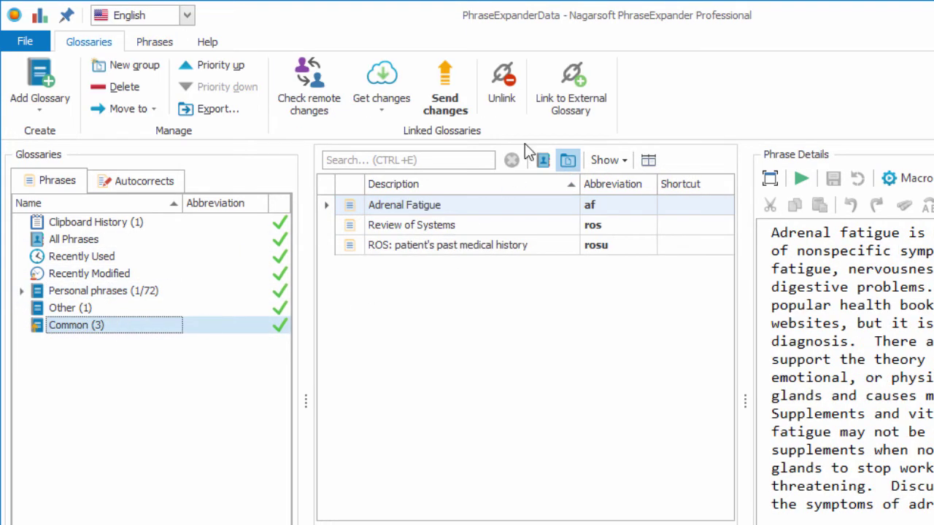
{"action": "left_click", "coordinate": [454, 100]}
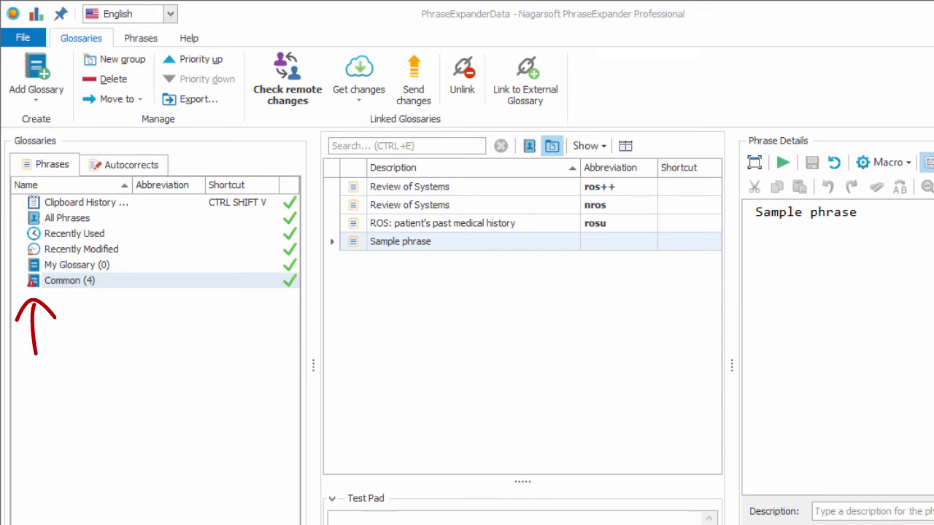
- In the second user's copy, check the four-phrase Common glossary against the shared file
{"action": "left_click", "coordinate": [250, 281]}
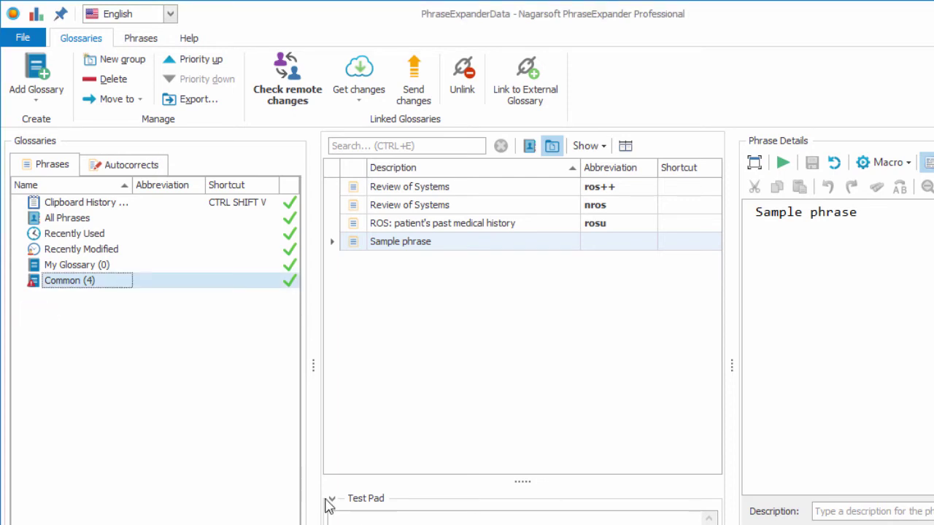
{"action": "left_click", "coordinate": [283, 89]}
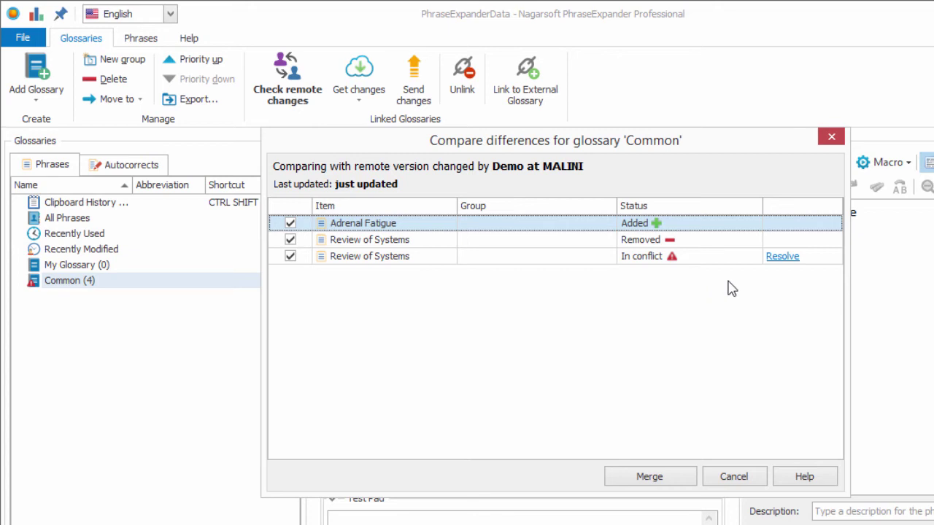
- Keep the remote ros version of Review of Systems, merge remote changes, and send Common back
{"action": "left_click", "coordinate": [778, 262]}
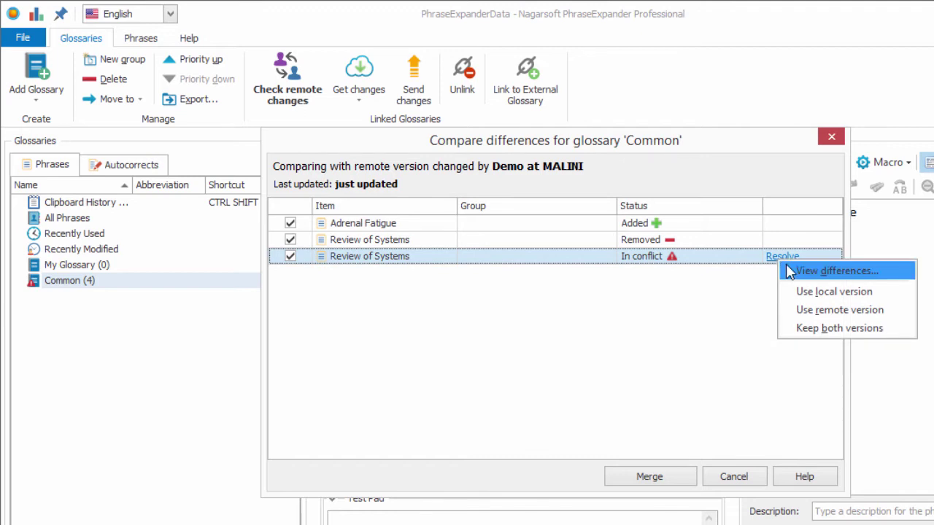
{"action": "left_click", "coordinate": [790, 272]}
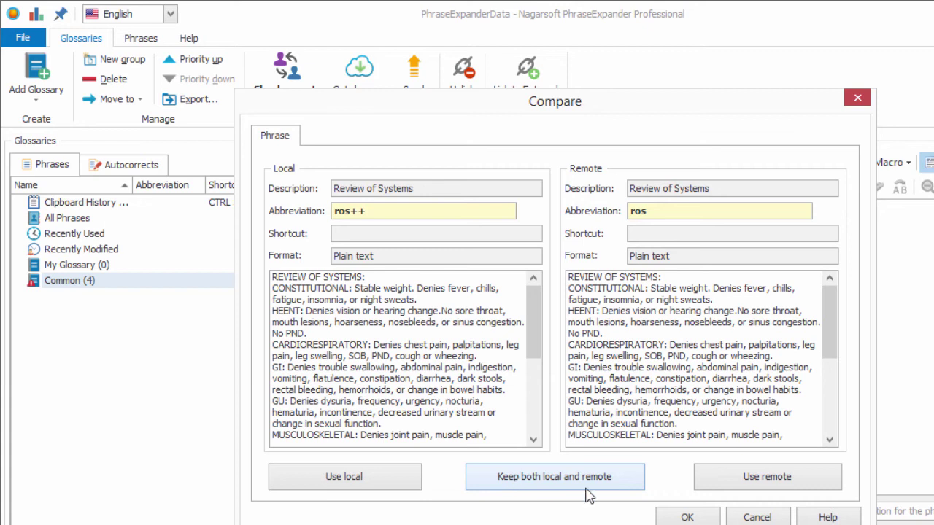
{"action": "left_click", "coordinate": [730, 486]}
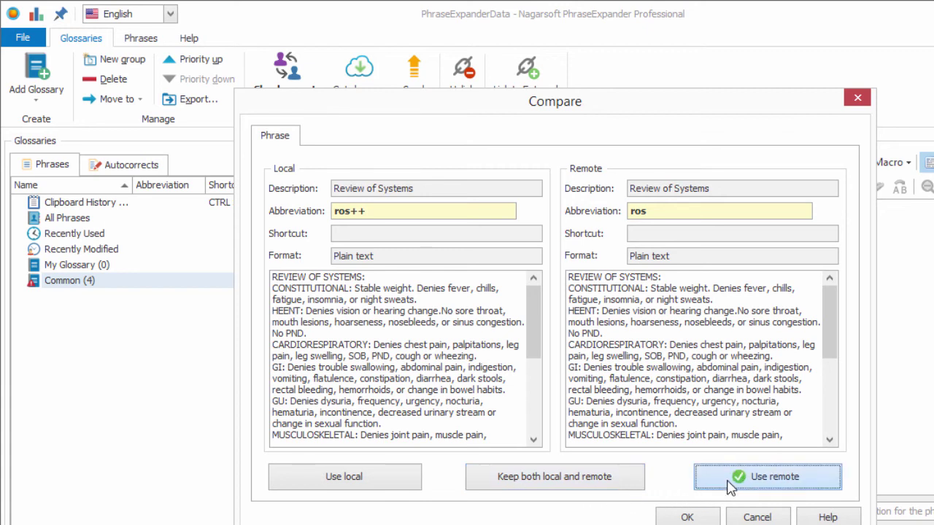
{"action": "left_click", "coordinate": [687, 517]}
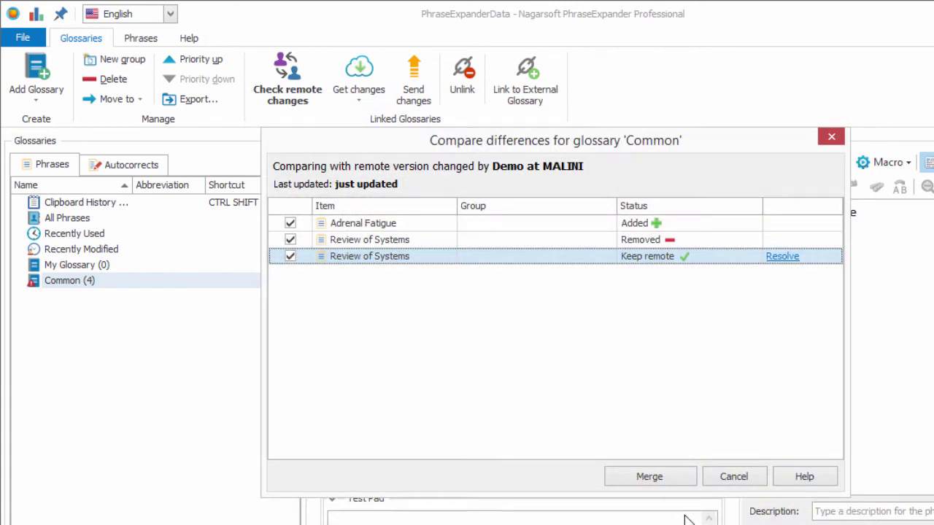
{"action": "left_click", "coordinate": [645, 478]}
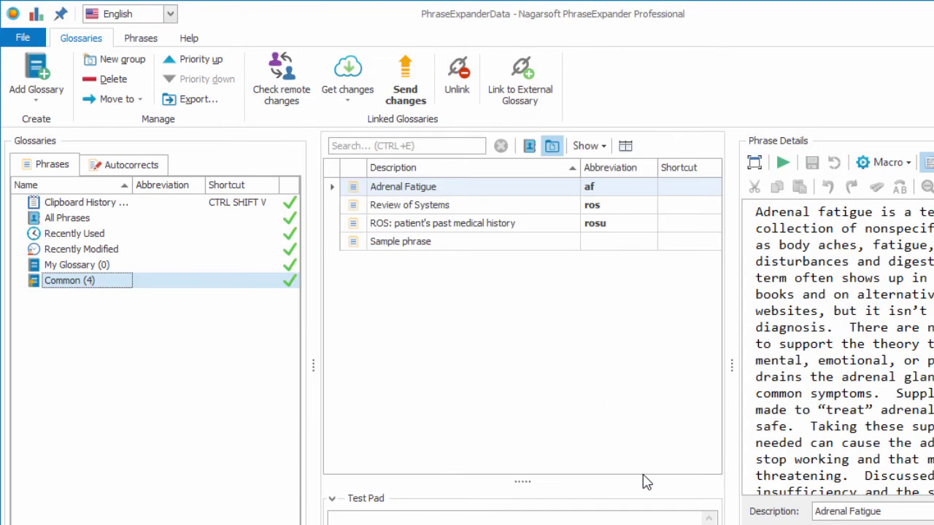
{"action": "left_click", "coordinate": [407, 103]}
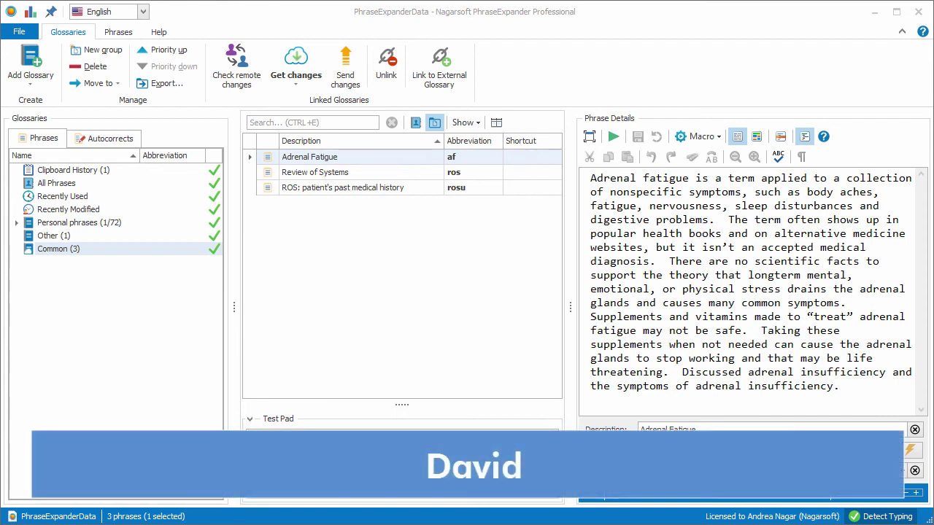
- Get changes for Common and merge the incoming Sample phrase
{"action": "right_click", "coordinate": [77, 249]}
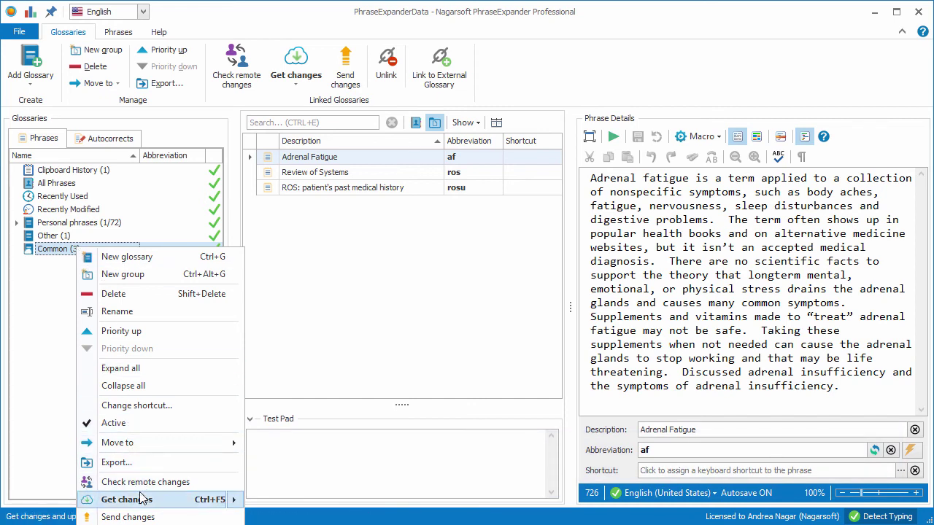
{"action": "left_click", "coordinate": [307, 500]}
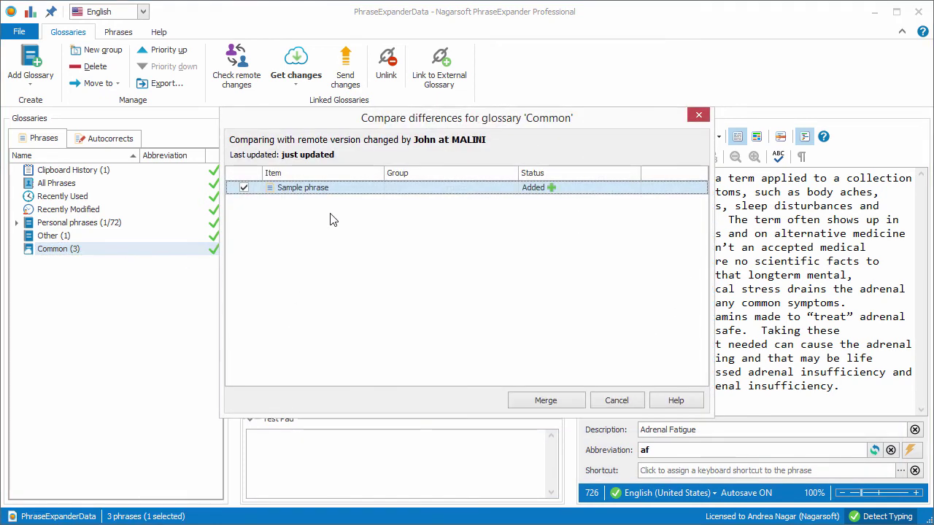
{"action": "left_click", "coordinate": [558, 402]}
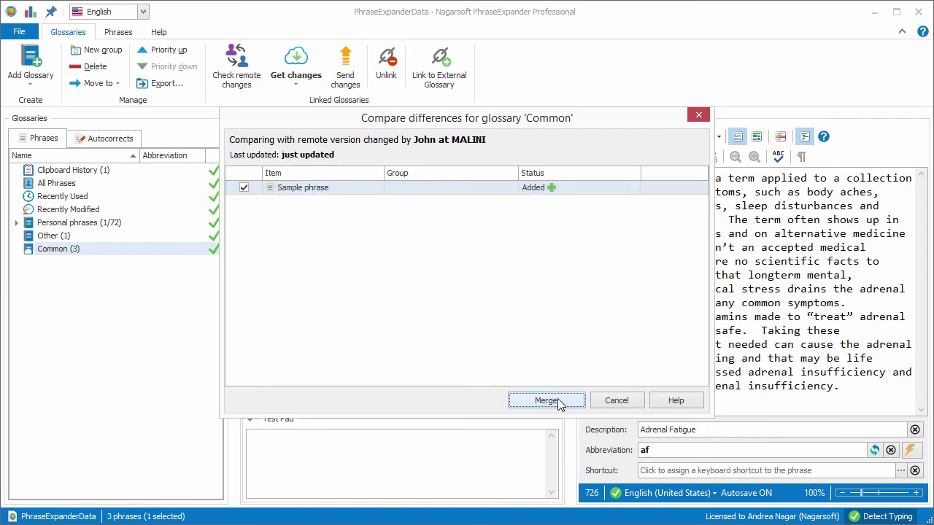